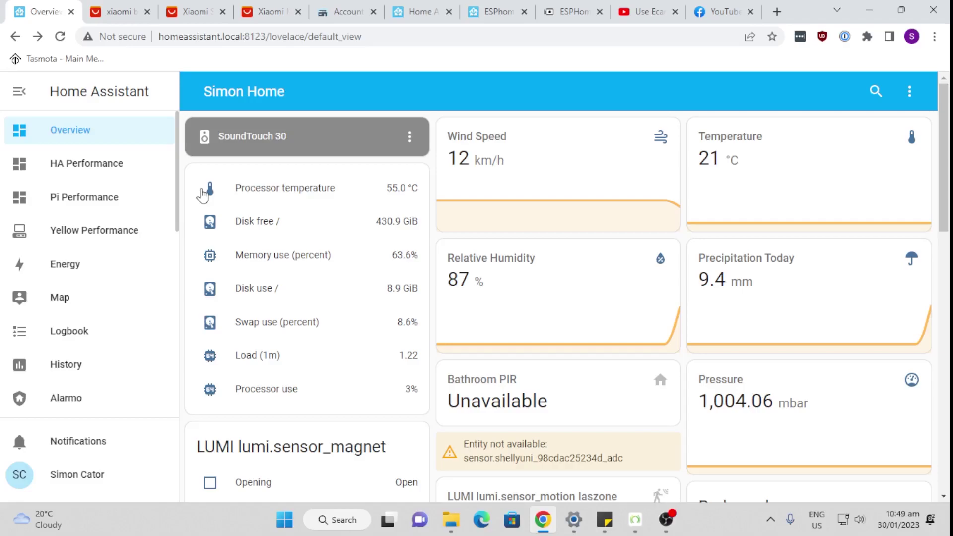
# Go to the Sonoff Zigbee integration's device list and start adding a new Zigbee device
pyautogui.scroll(-3, 70, 293)
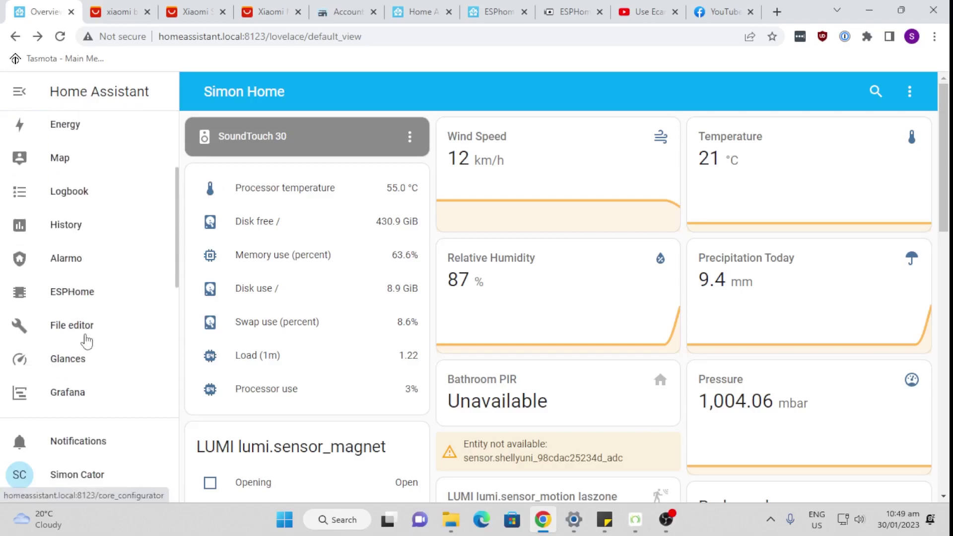
pyautogui.scroll(-5, 86, 341)
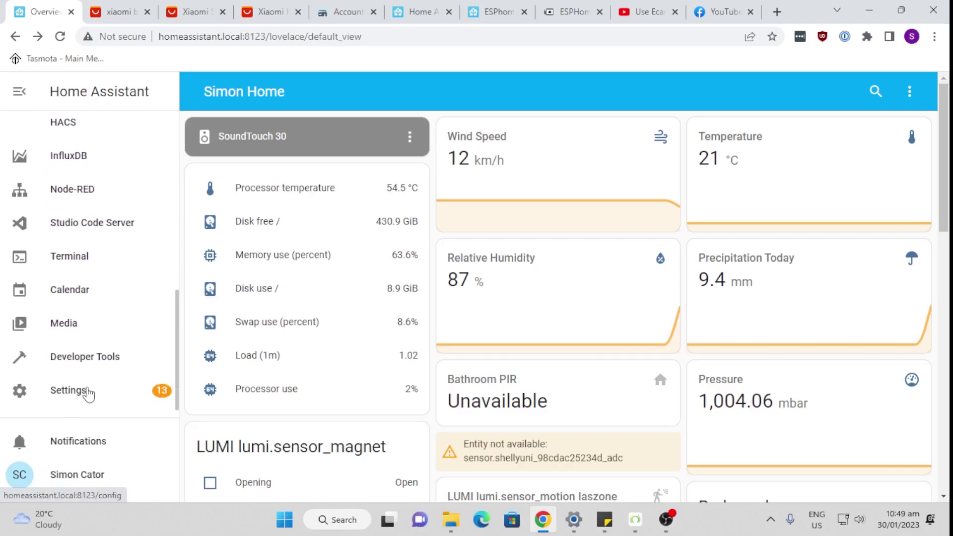
pyautogui.click(88, 394)
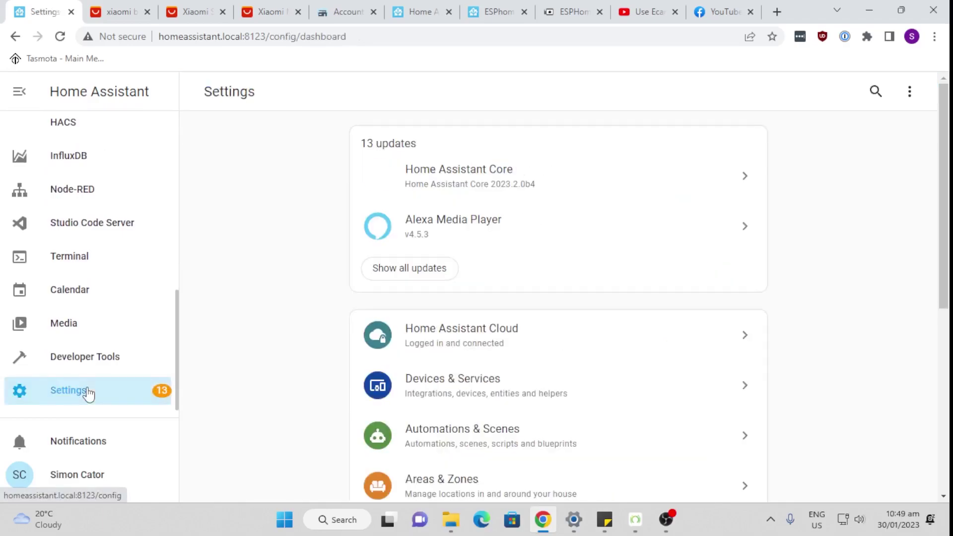
pyautogui.click(438, 398)
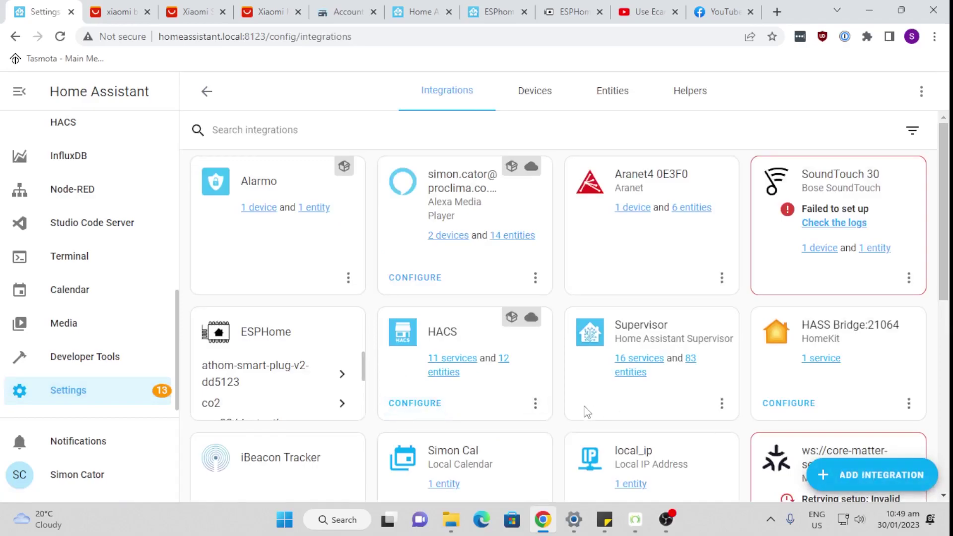
pyautogui.scroll(-5, 586, 412)
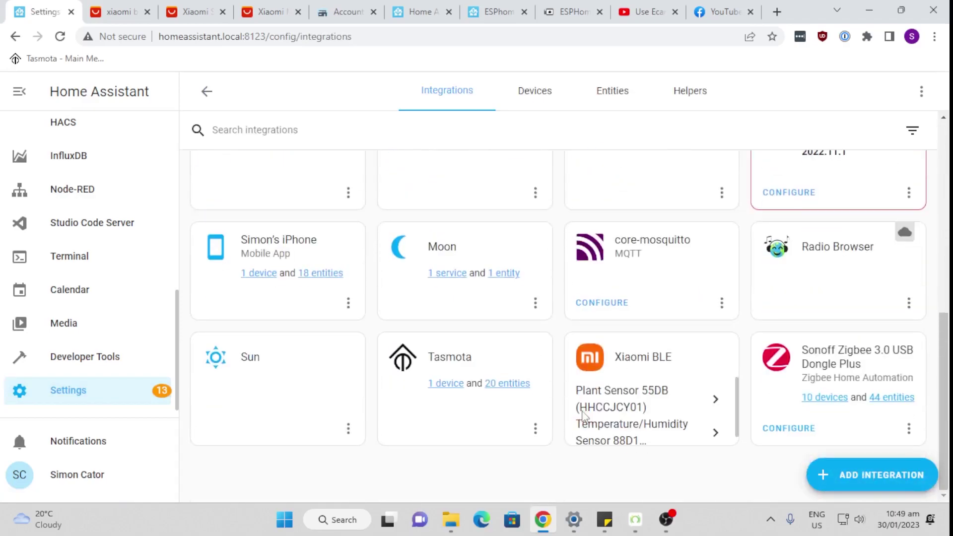
pyautogui.click(826, 398)
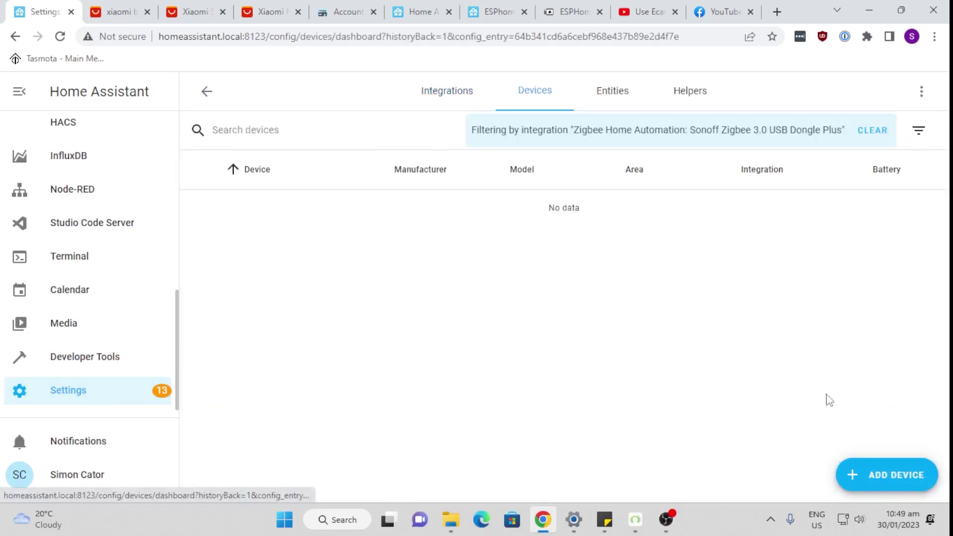
pyautogui.click(911, 477)
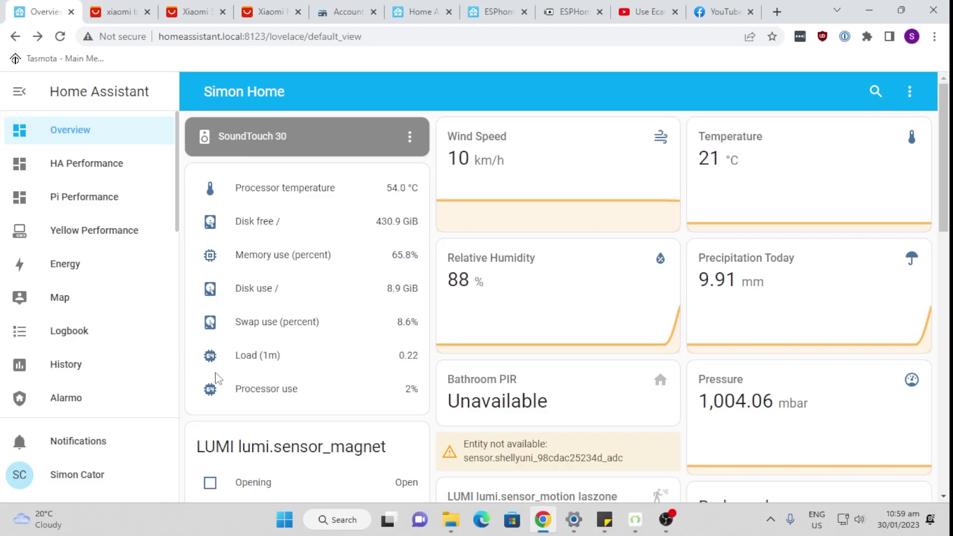
# Create a new scene in Automations & Scenes and rename it 'Blue'
pyautogui.scroll(-5, 59, 402)
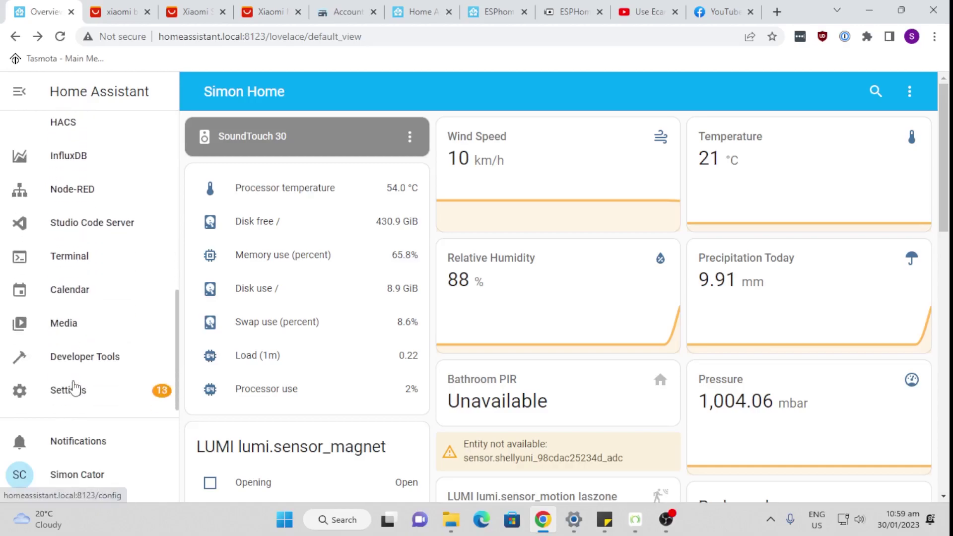
pyautogui.click(74, 388)
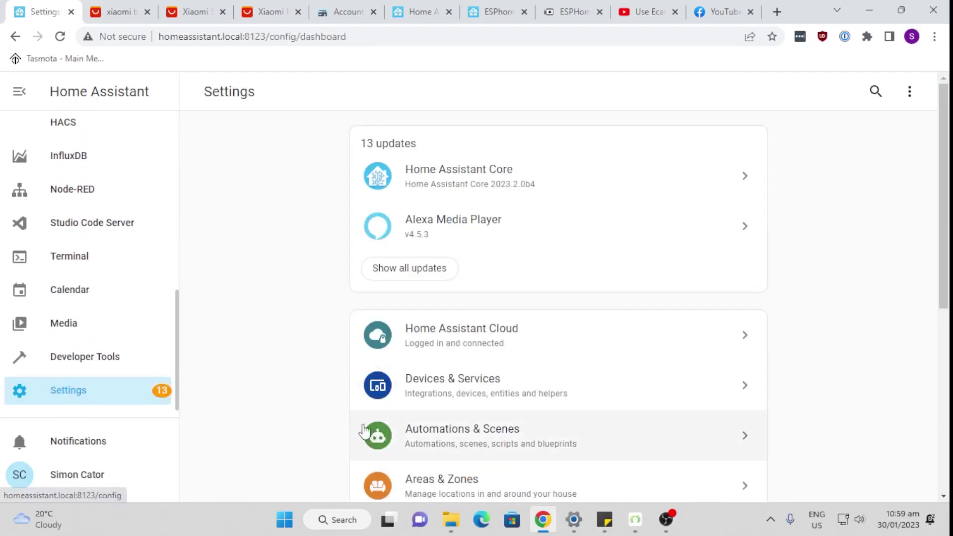
pyautogui.click(479, 441)
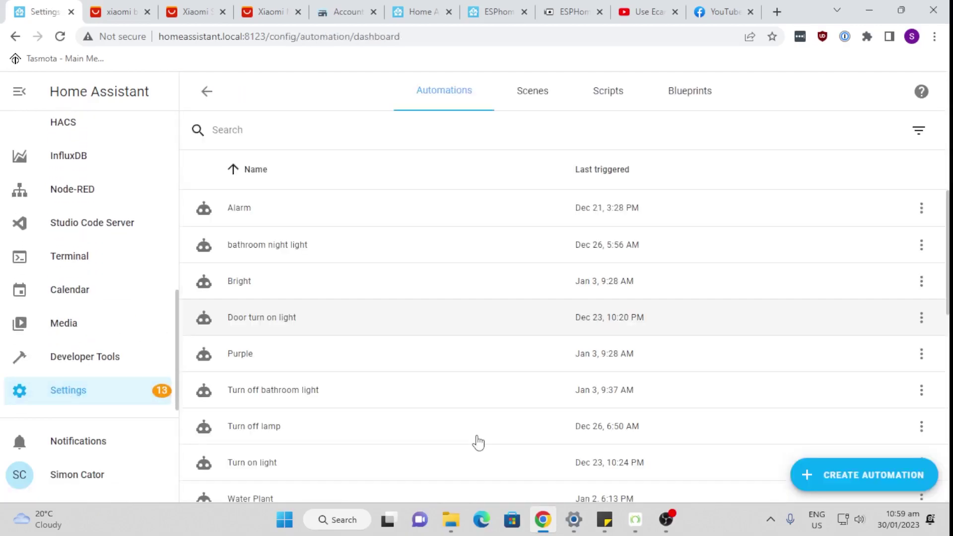
pyautogui.click(534, 106)
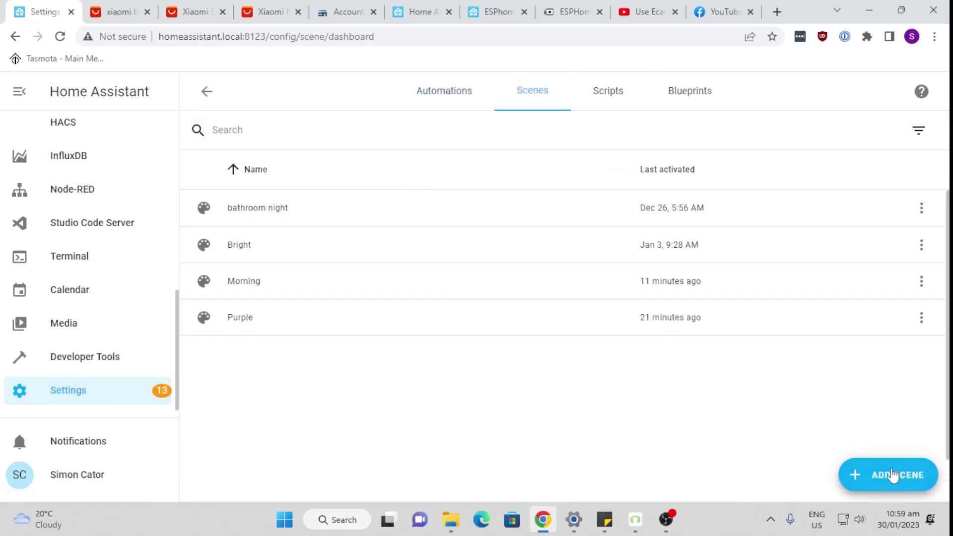
pyautogui.click(863, 475)
pyautogui.click(333, 167)
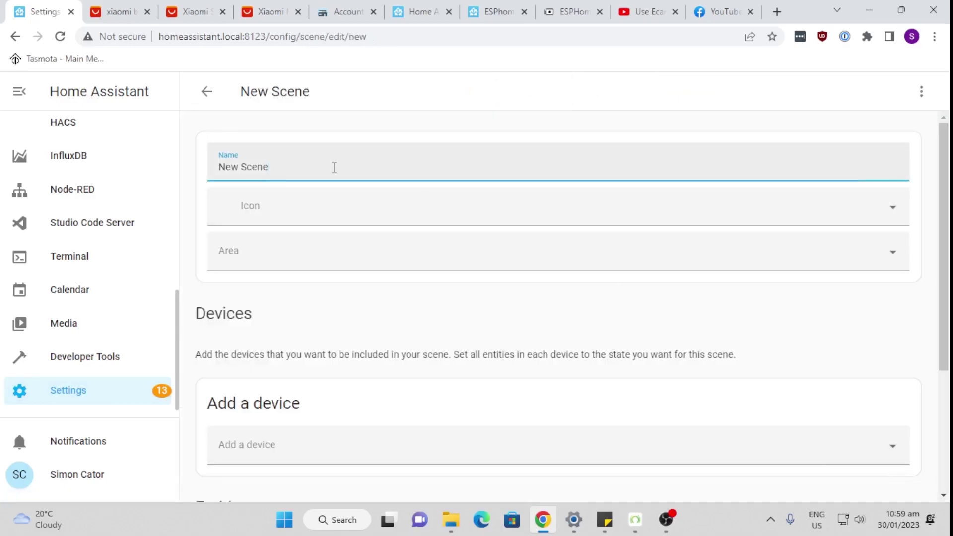
pyautogui.press('BackSpace')
pyautogui.press('BackSpace')
pyautogui.press('BackSpace')
pyautogui.press('BackSpace')
pyautogui.press('BackSpace')
pyautogui.press('BackSpace')
pyautogui.press('BackSpace')
pyautogui.press('BackSpace')
pyautogui.write('Blue')
# Search the scene's device list for 'hue' to find Bedroomhue and Hueplay
pyautogui.scroll(-3, 306, 323)
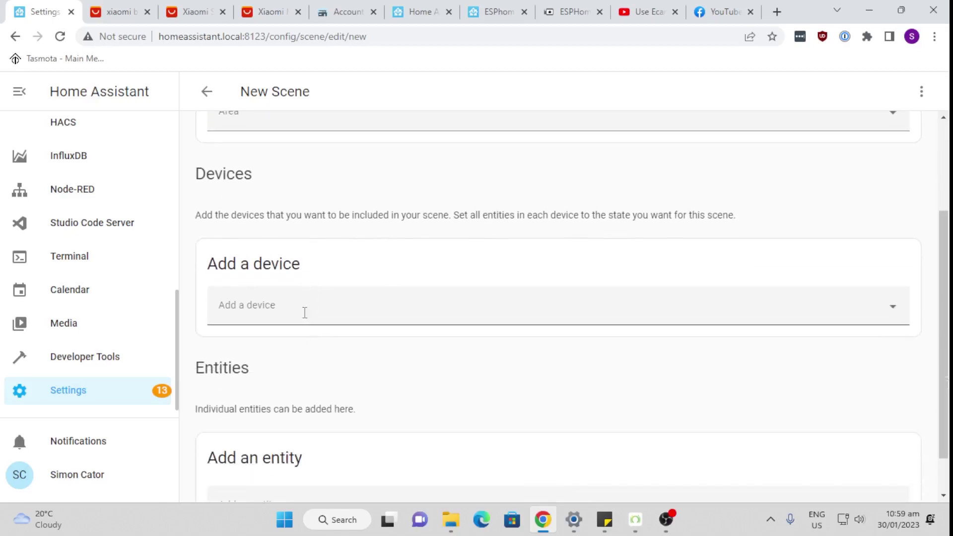
pyautogui.click(300, 304)
pyautogui.write('hue')
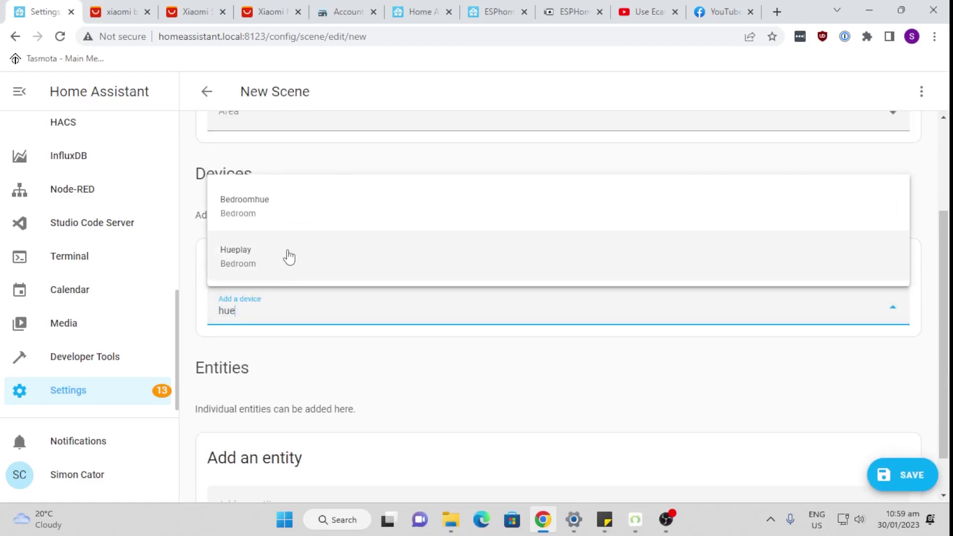
# Add Hueplay to the scene and set its Huelight to blue at about 60 brightness
pyautogui.click(289, 257)
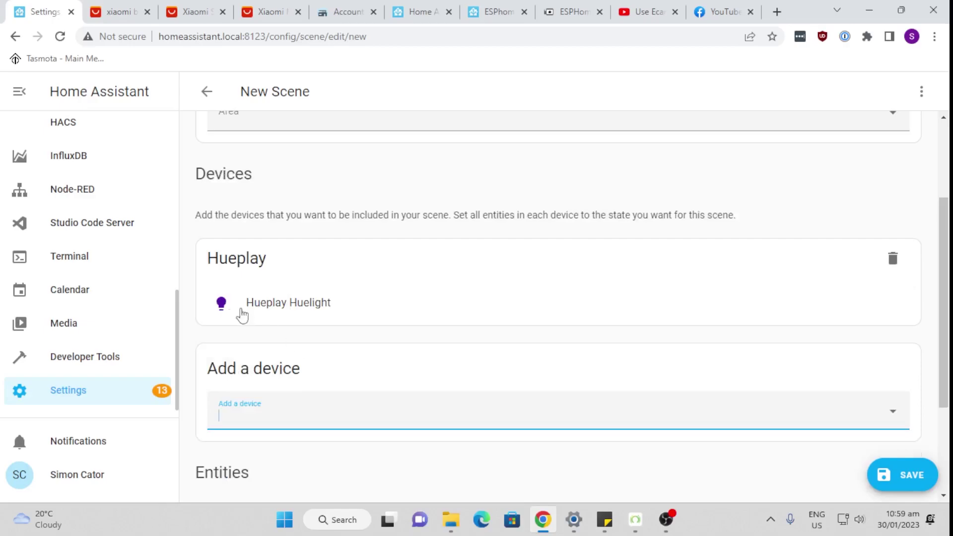
pyautogui.click(221, 304)
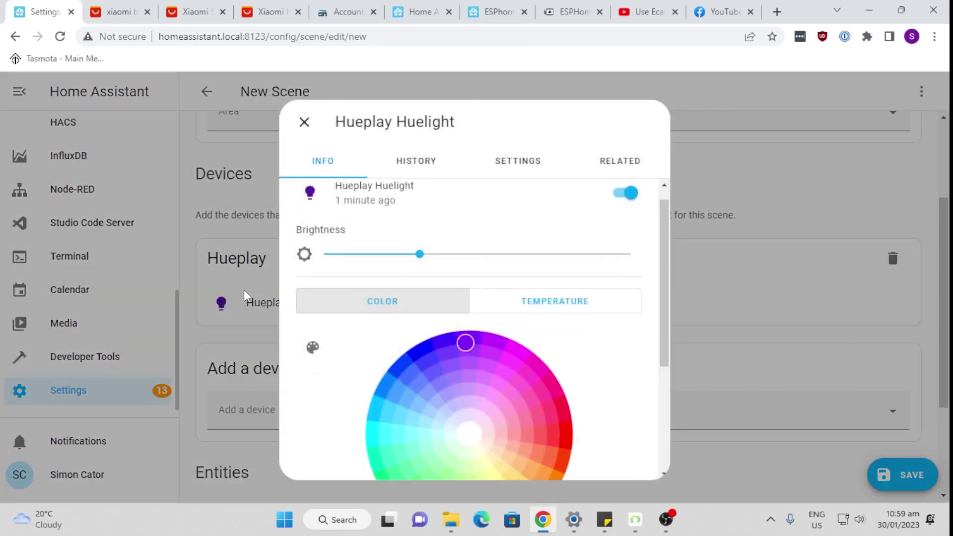
pyautogui.click(397, 363)
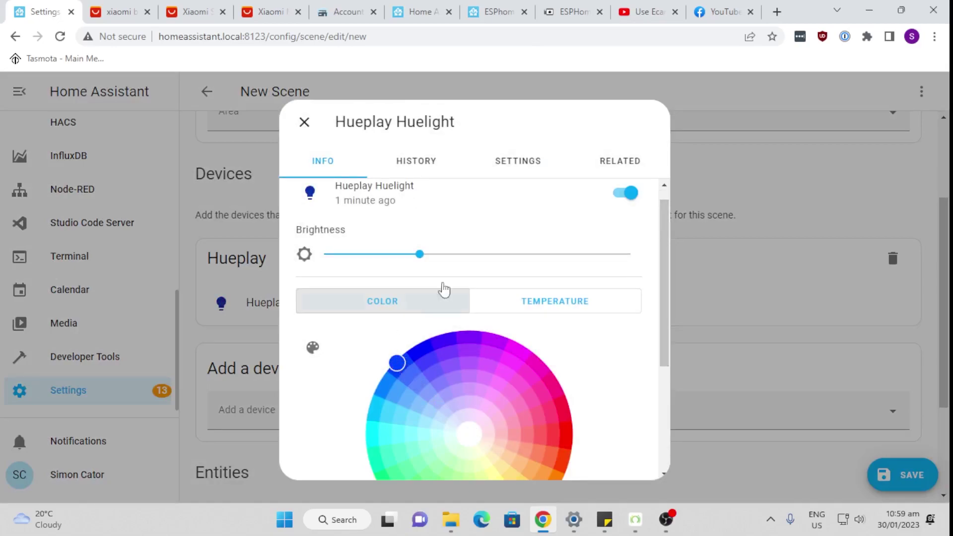
pyautogui.moveTo(419, 255); pyautogui.dragTo(522, 257)
pyautogui.scroll(-4, 625, 400)
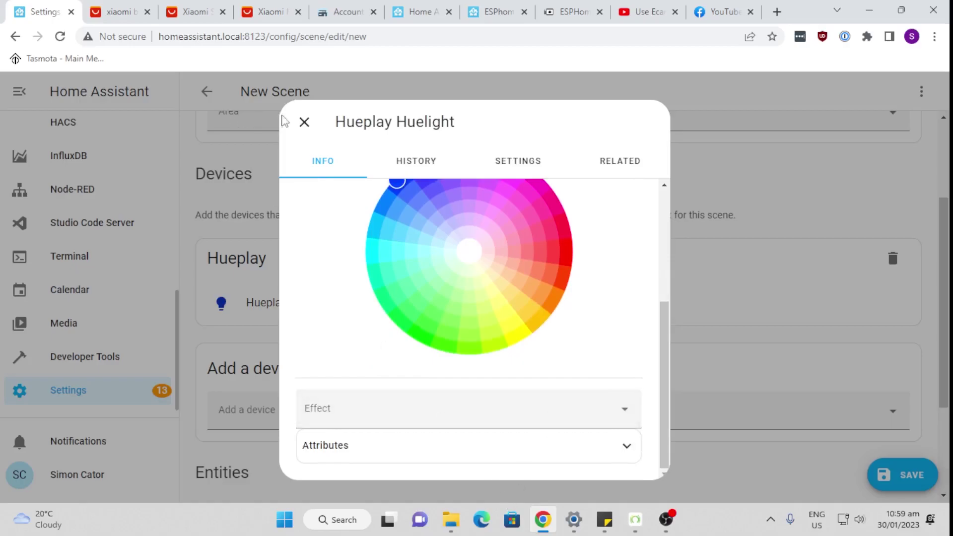
pyautogui.click(304, 122)
# Save the Blue scene and return to the settings dashboard
pyautogui.scroll(-3, 419, 412)
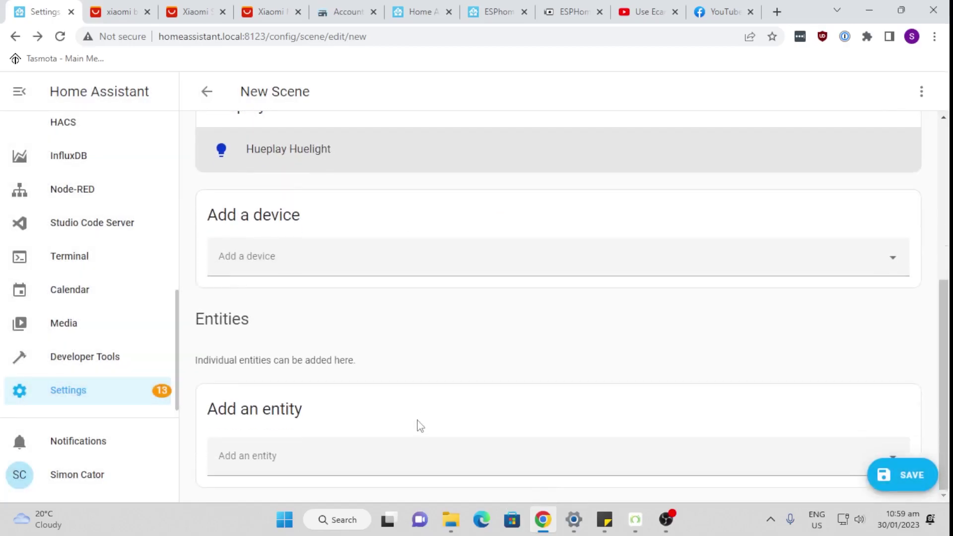
pyautogui.scroll(6, 419, 424)
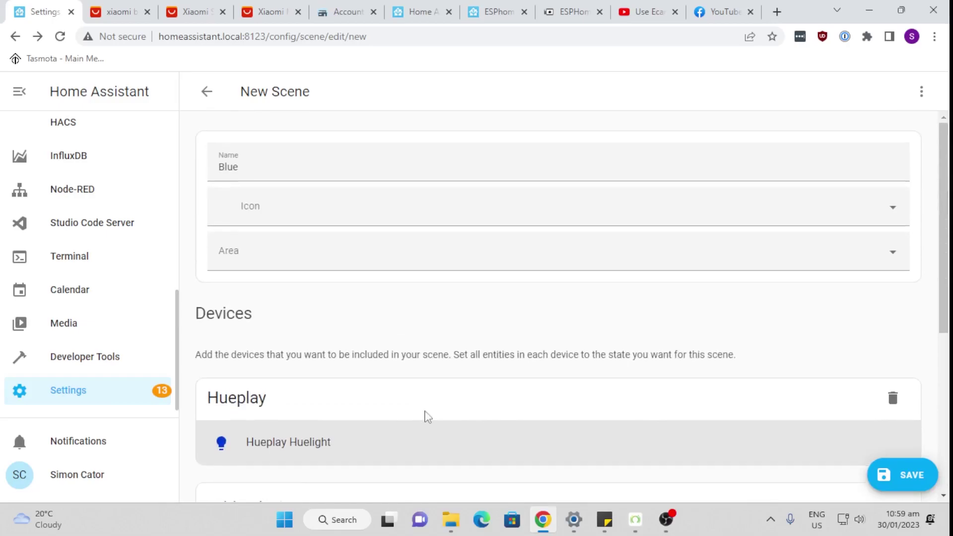
pyautogui.click(902, 474)
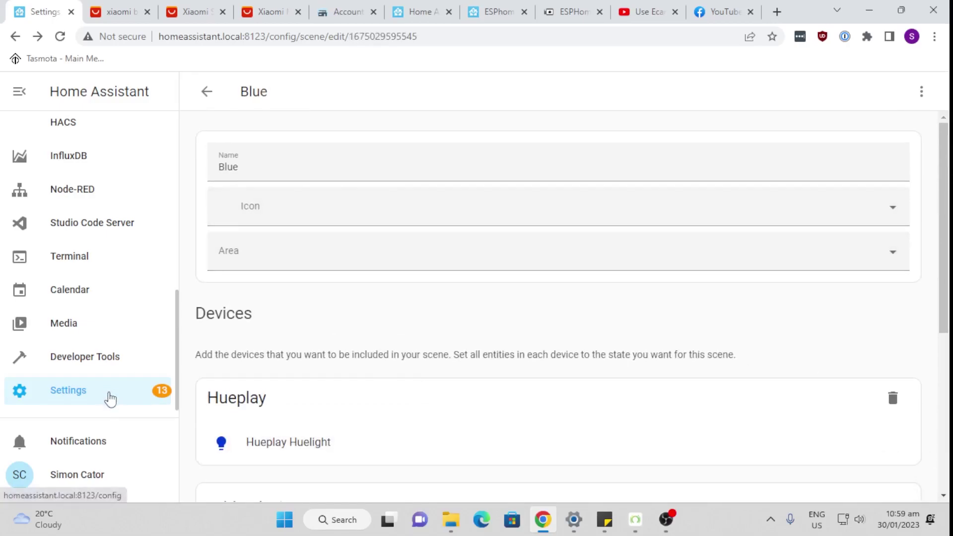
pyautogui.click(108, 395)
# Create a new blank automation from the Automations list, skipping the blueprints
pyautogui.click(513, 428)
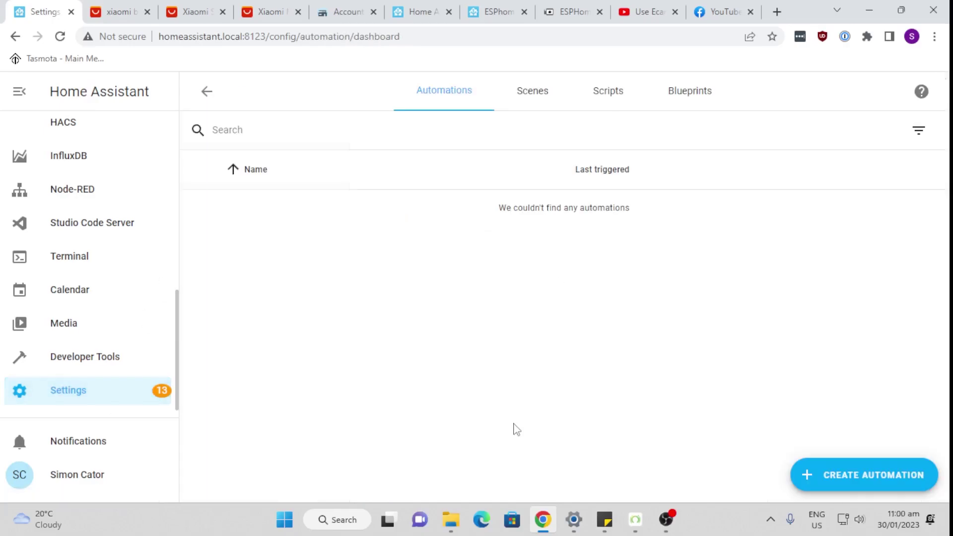
pyautogui.click(854, 484)
pyautogui.click(333, 293)
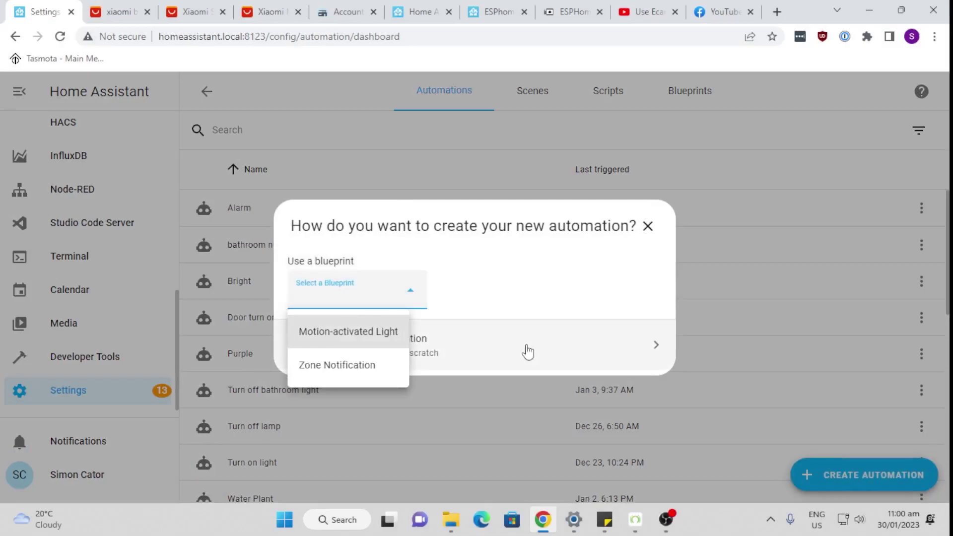
pyautogui.click(481, 359)
pyautogui.click(482, 359)
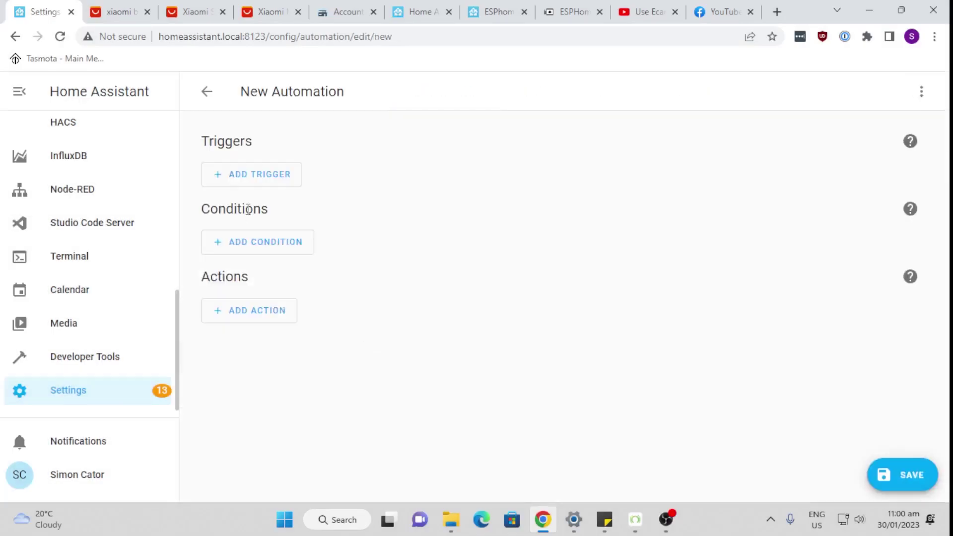
# Add a device trigger: LUMI lumi.sensor_switch with 'remote_button_short_press' button pressed
pyautogui.click(255, 176)
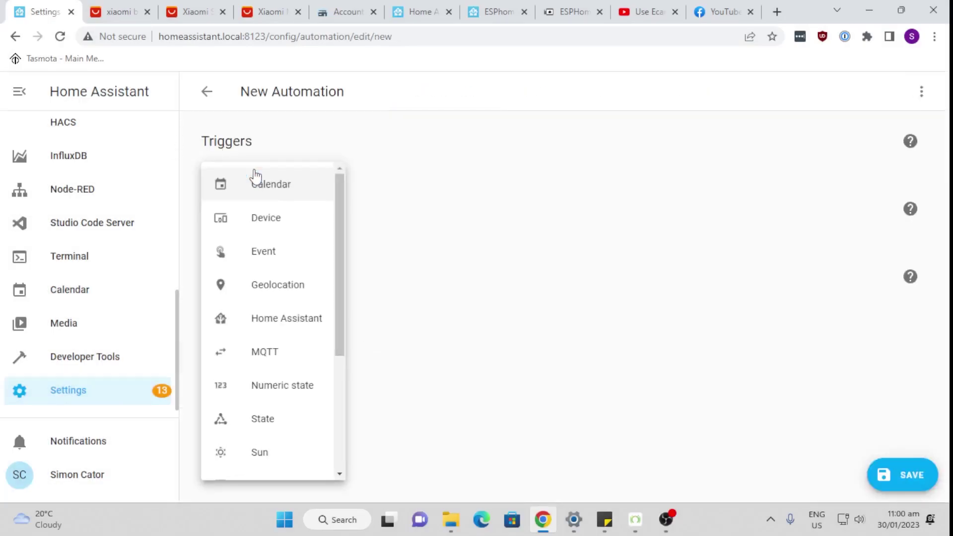
pyautogui.click(265, 223)
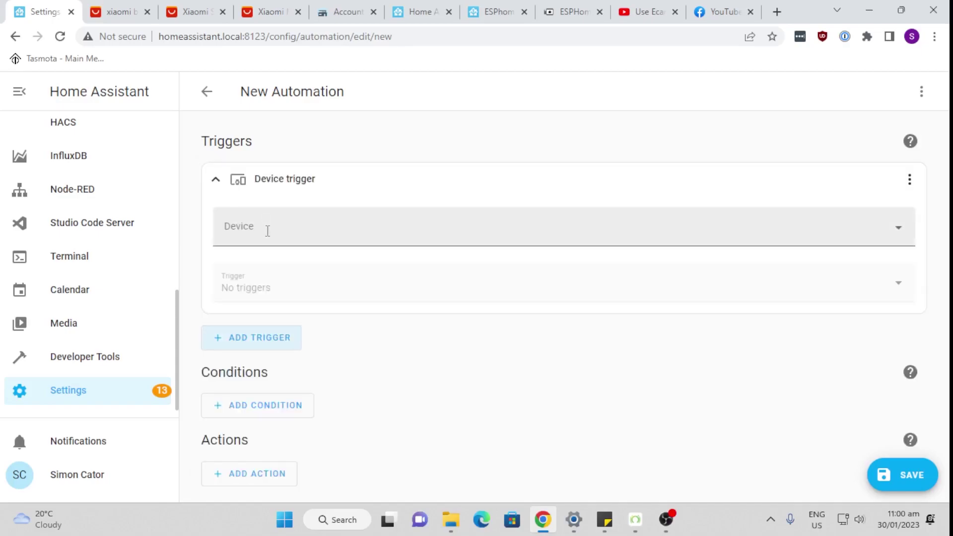
pyautogui.click(267, 228)
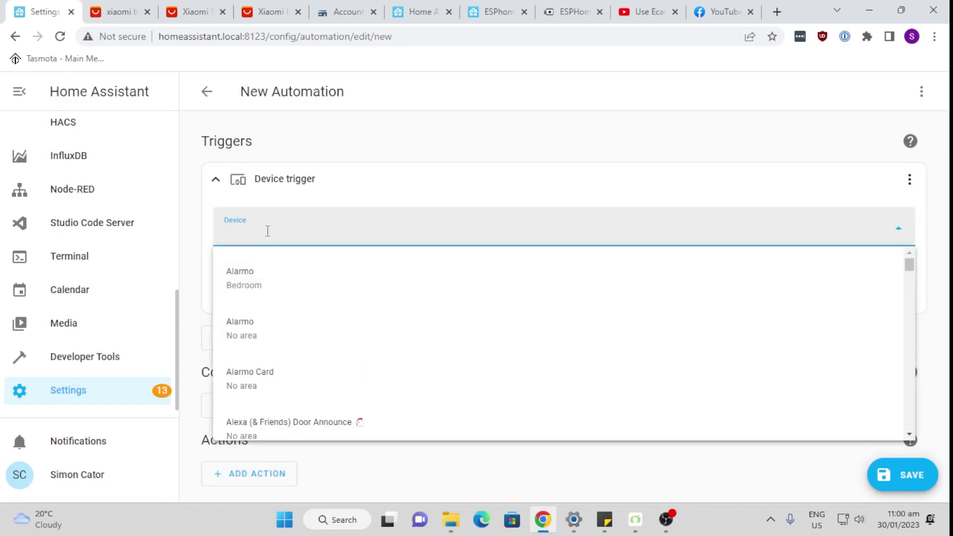
pyautogui.write('lumi')
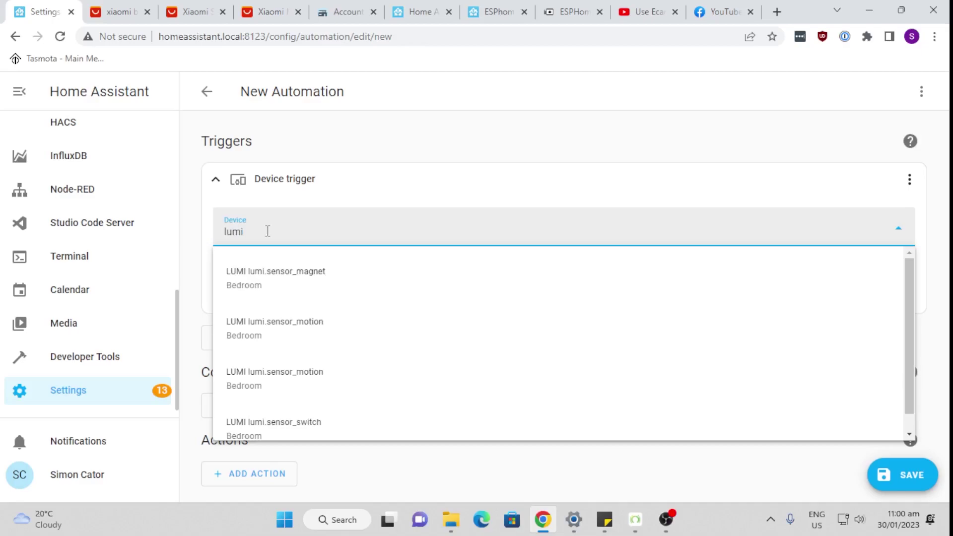
pyautogui.scroll(-1, 268, 397)
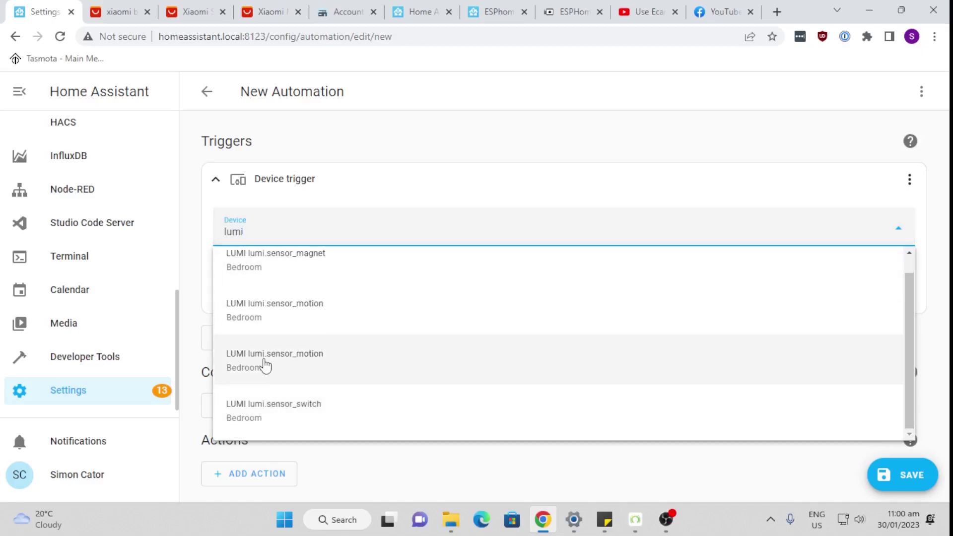
pyautogui.click(273, 412)
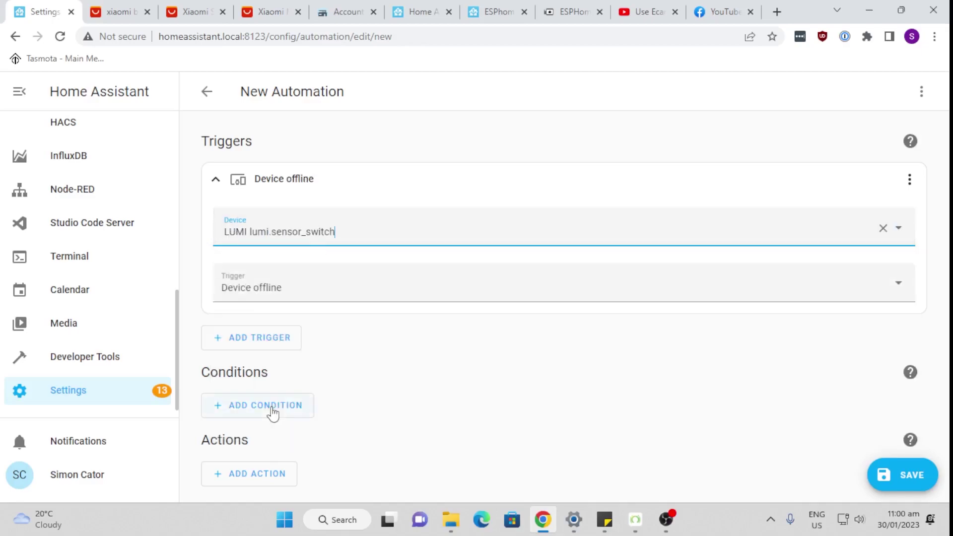
pyautogui.click(260, 294)
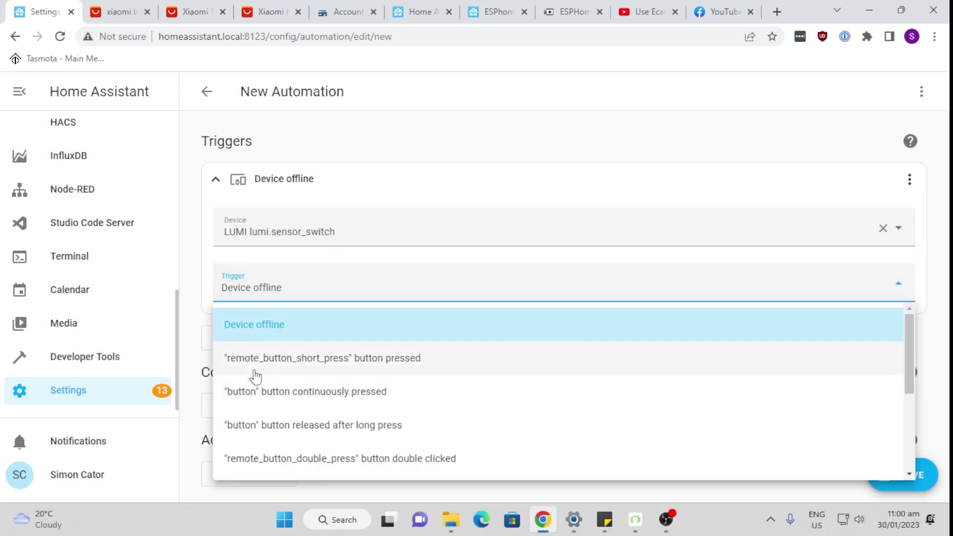
pyautogui.scroll(-1, 263, 397)
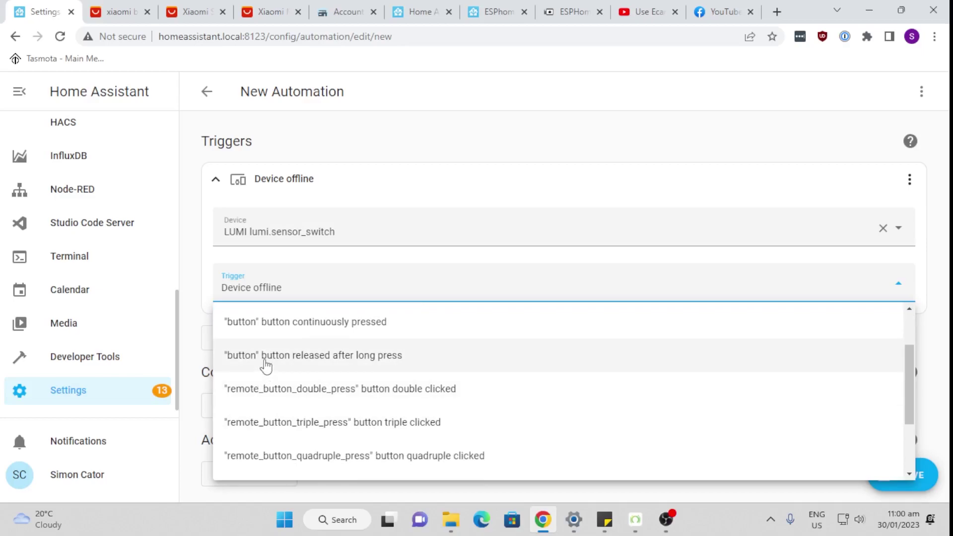
pyautogui.scroll(1, 266, 334)
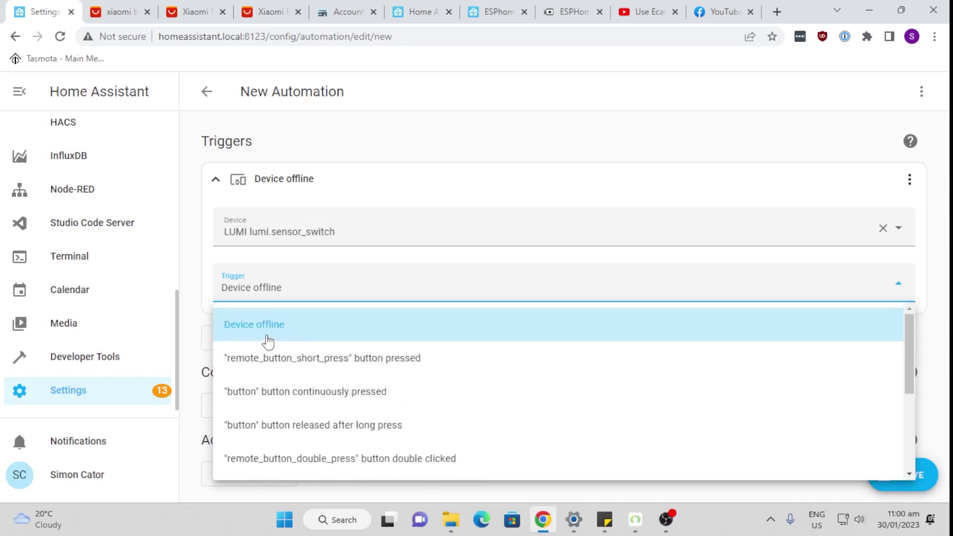
pyautogui.click(272, 368)
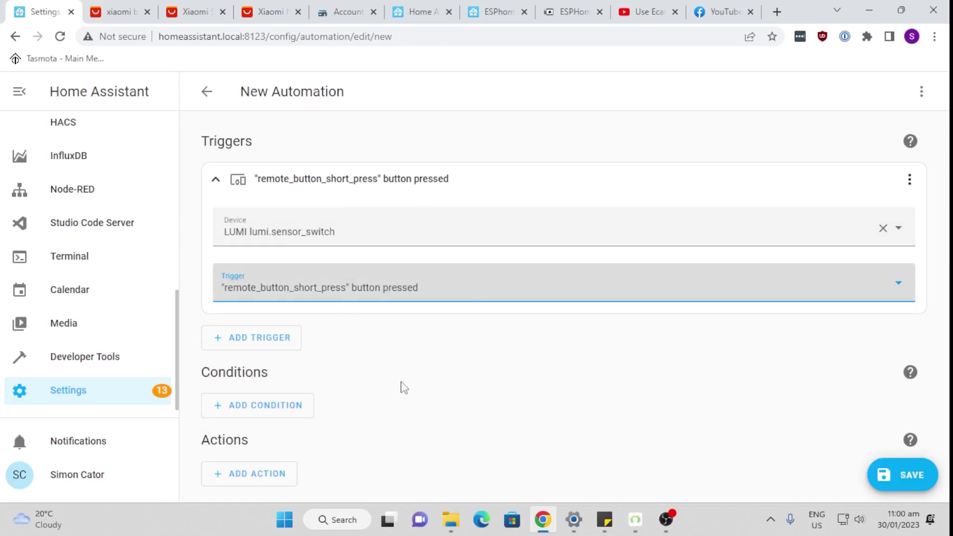
# Add an action that activates the Blue scene
pyautogui.click(269, 477)
pyautogui.click(276, 432)
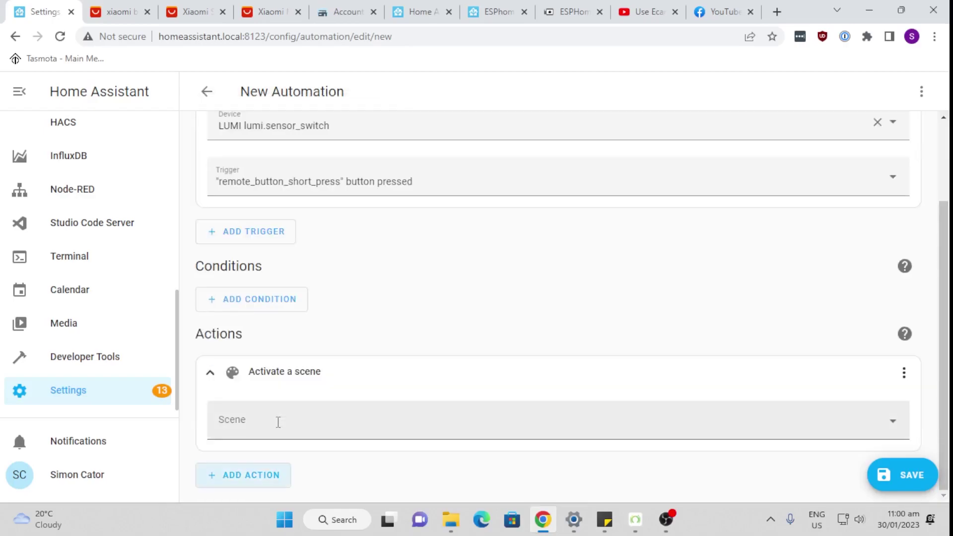
pyautogui.click(278, 422)
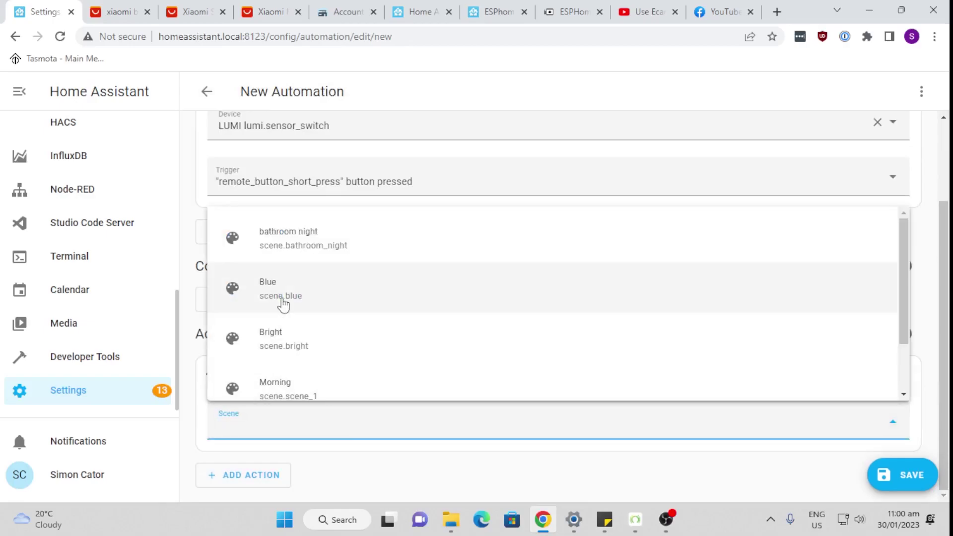
pyautogui.click(279, 304)
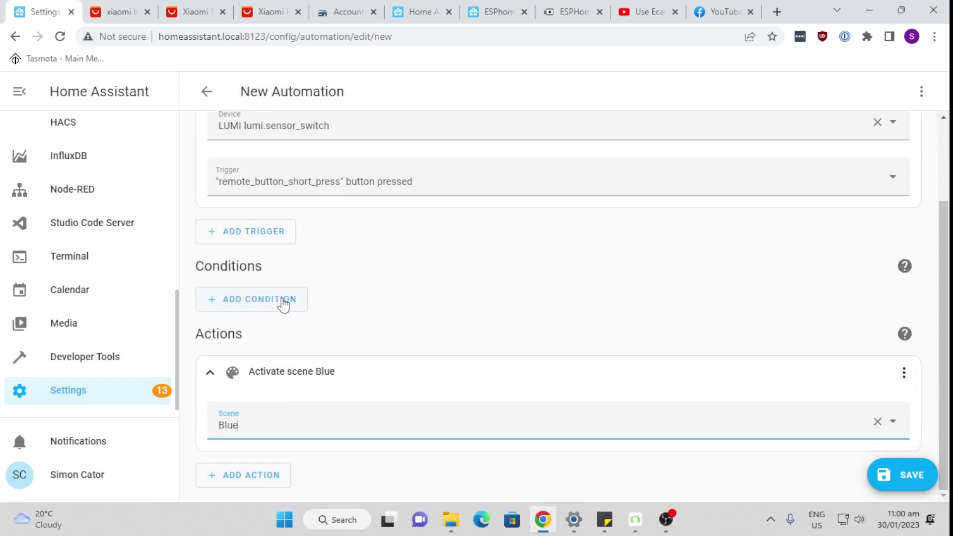
# Save the automation under the name 'turn on blue scene'
pyautogui.click(902, 484)
pyautogui.hotkey('ctrl', 'a')
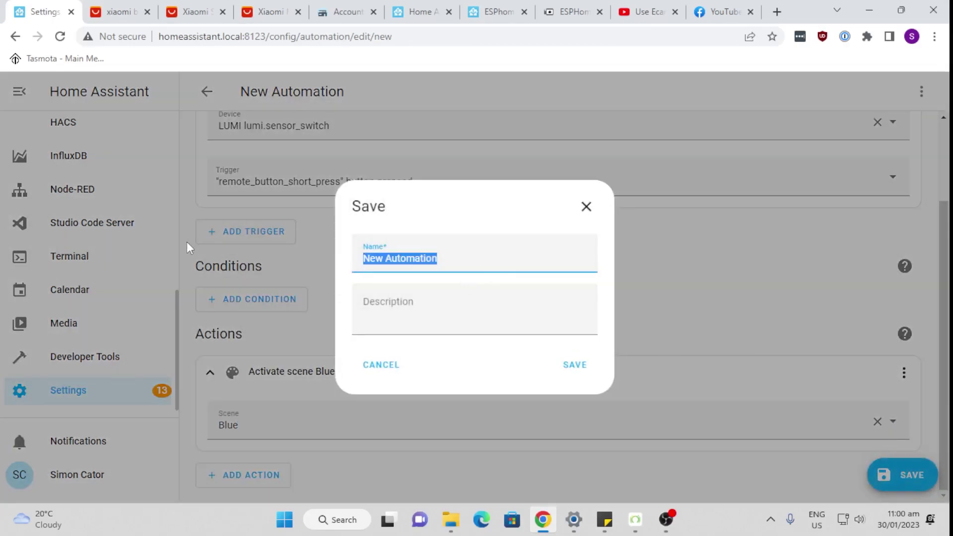
pyautogui.write('tu')
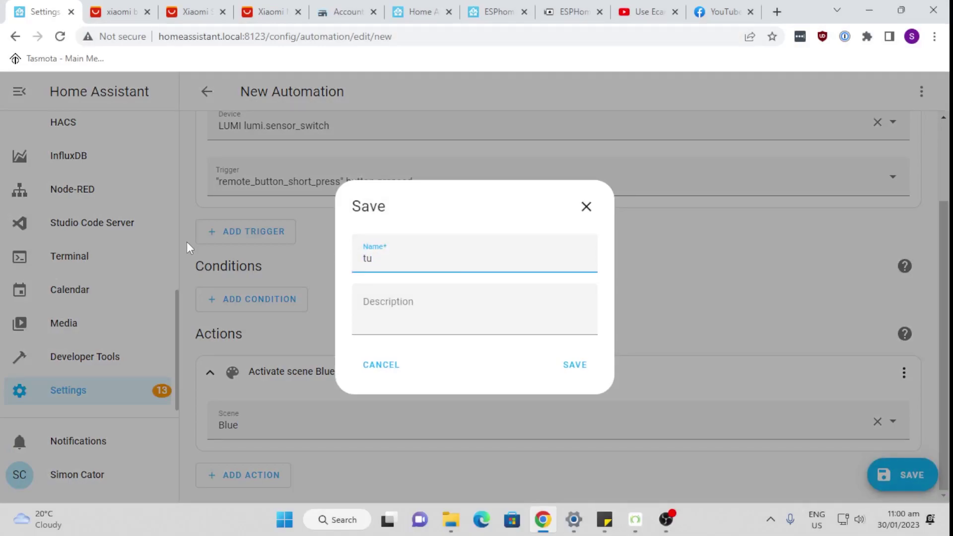
pyautogui.write('nrn on ')
pyautogui.write('bkl')
pyautogui.write('ue scene')
pyautogui.click(575, 367)
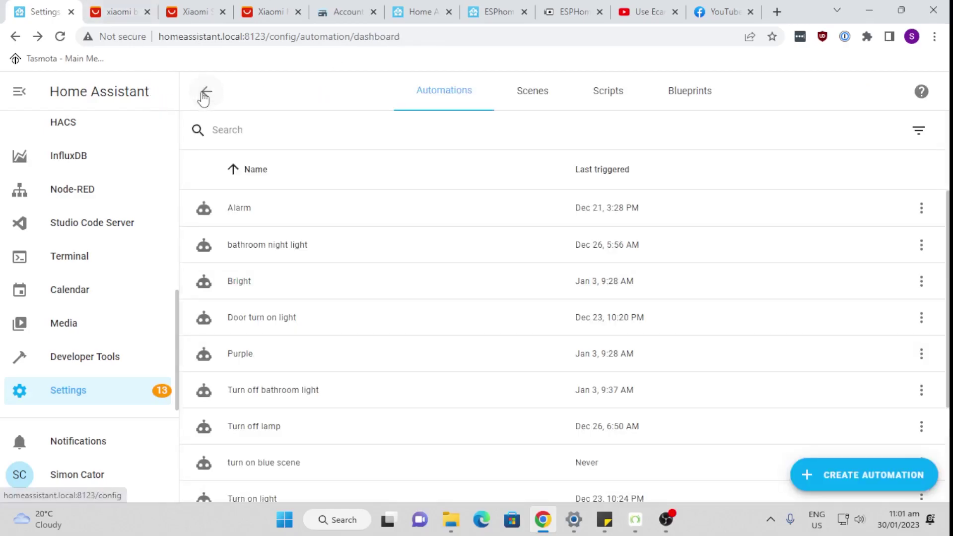
# Start a second empty automation with a device trigger
pyautogui.click(898, 476)
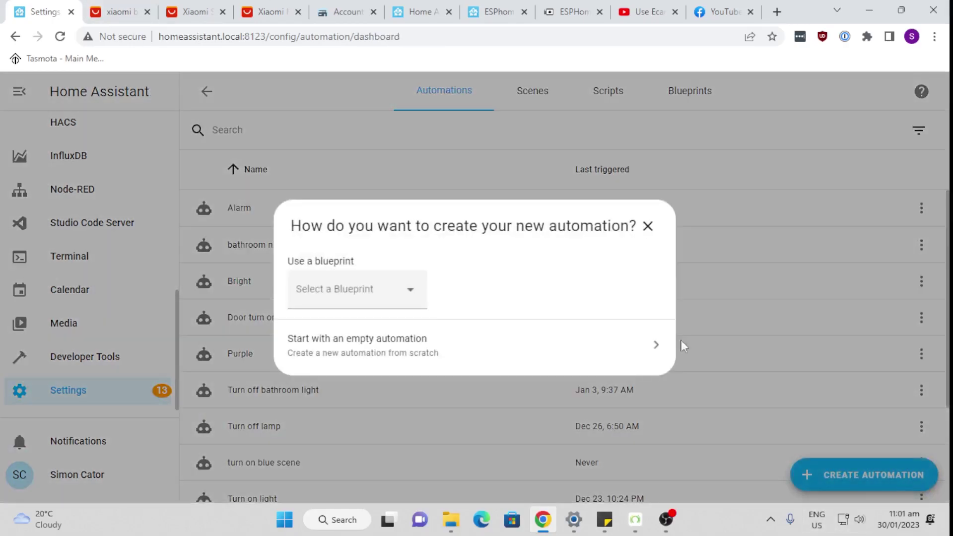
pyautogui.click(397, 340)
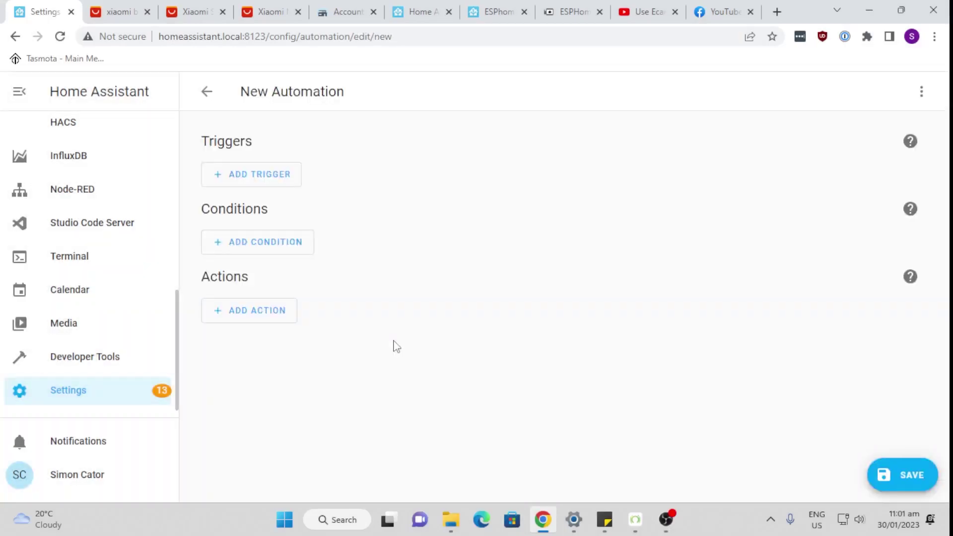
pyautogui.click(220, 181)
pyautogui.click(251, 224)
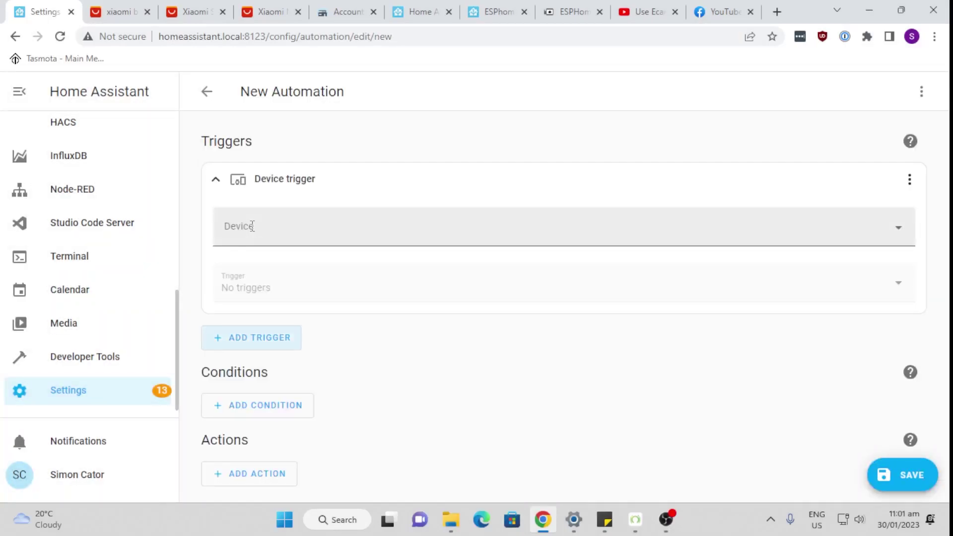
# Set the trigger to LUMI lumi.sensor_switch's 'remote_button_double_press' button double clicked
pyautogui.click(287, 236)
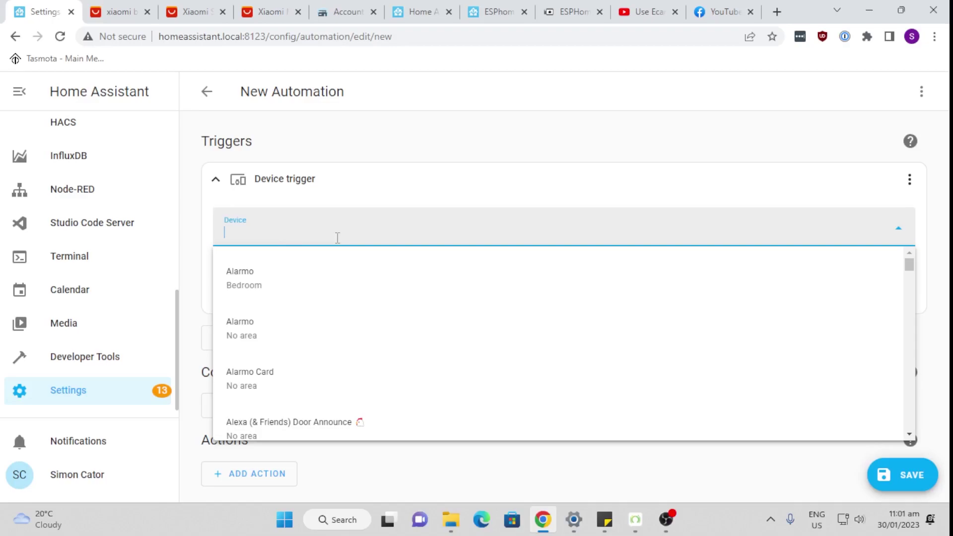
pyautogui.write('lumi')
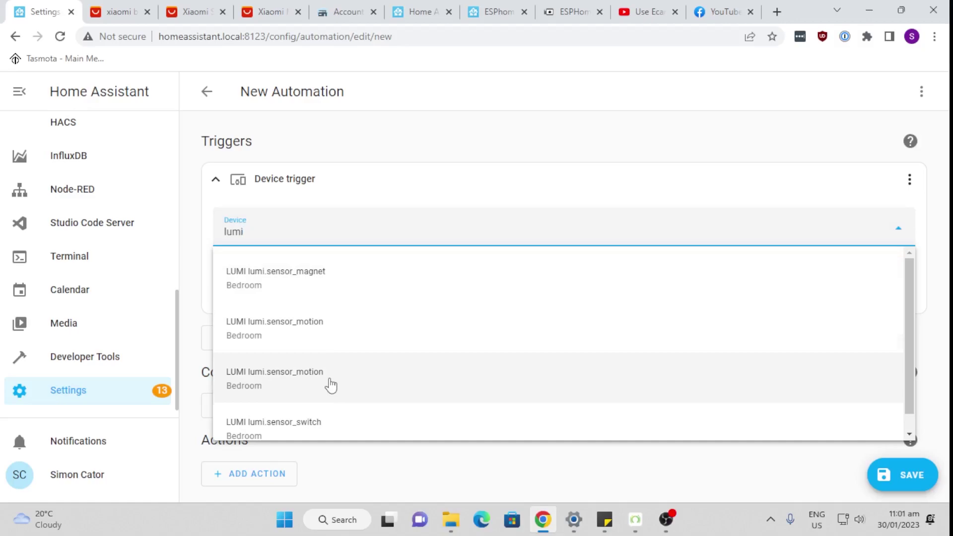
pyautogui.click(322, 416)
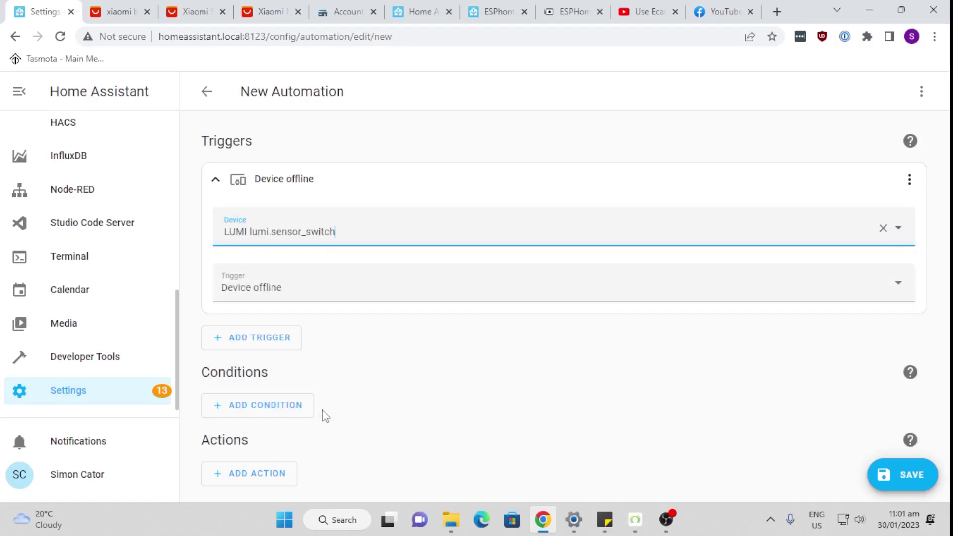
pyautogui.click(331, 298)
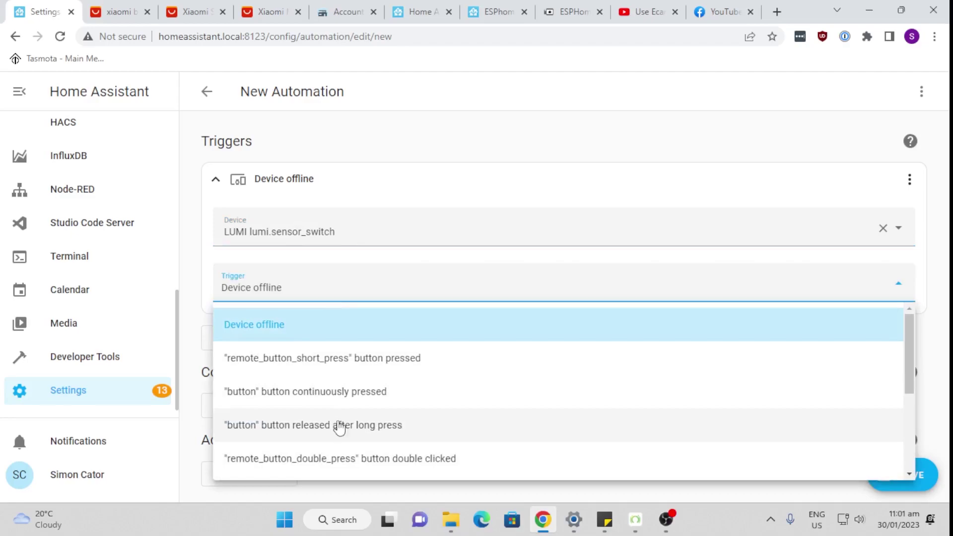
pyautogui.click(347, 460)
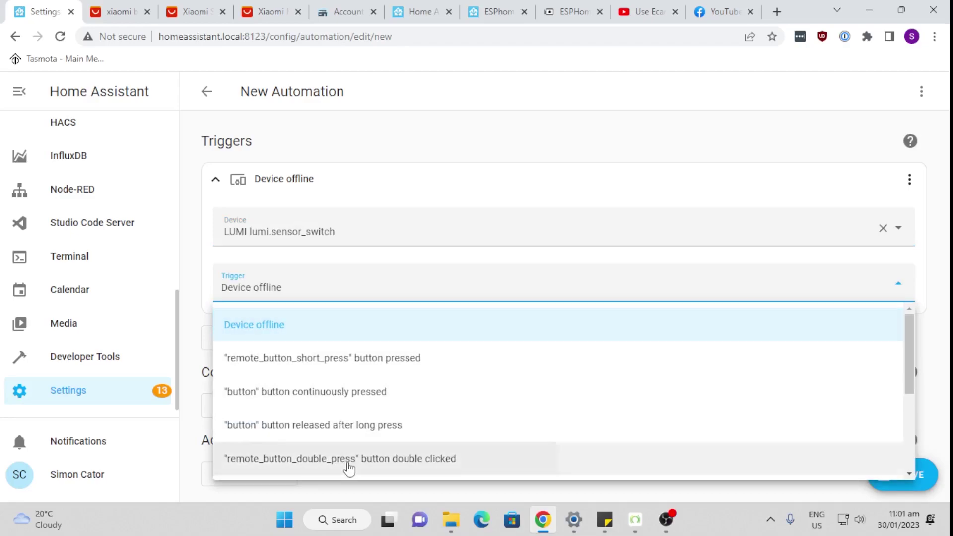
pyautogui.click(261, 476)
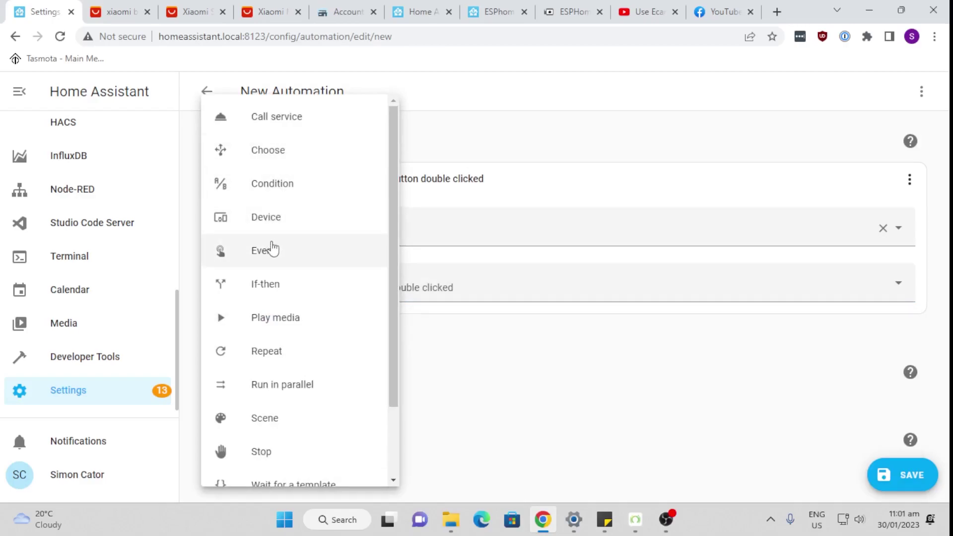
# Add a device action, found by searching 'hue', that turns off the Hueplay Huelight
pyautogui.click(272, 215)
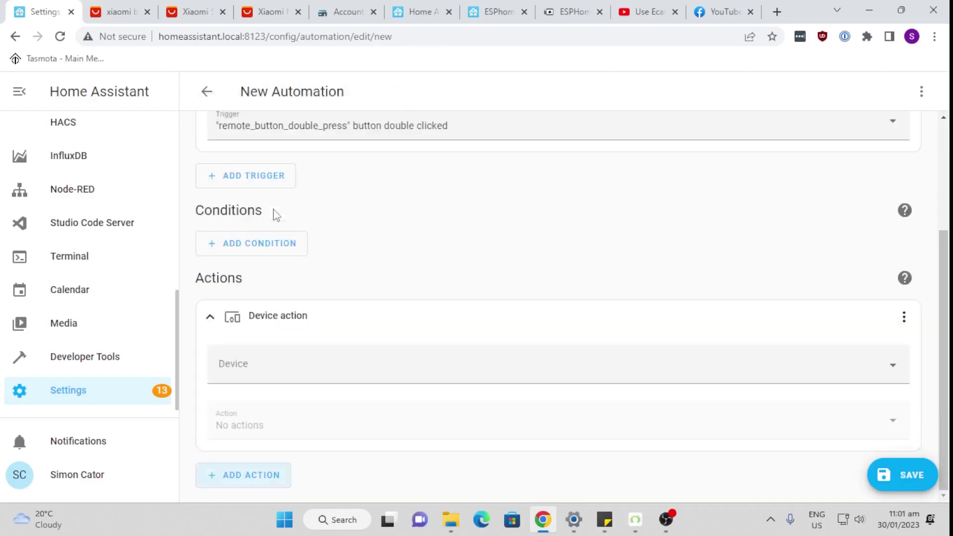
pyautogui.click(292, 366)
pyautogui.write('hue')
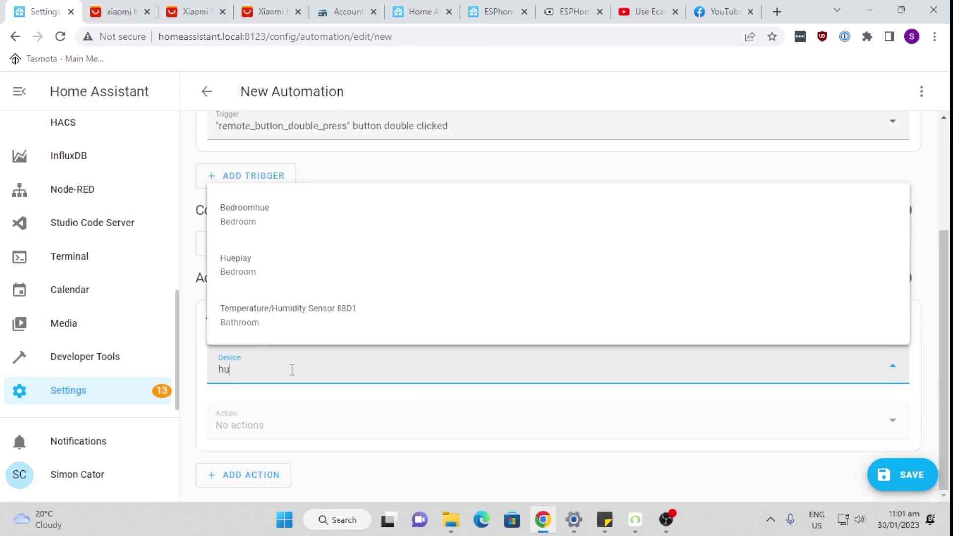
pyautogui.click(285, 312)
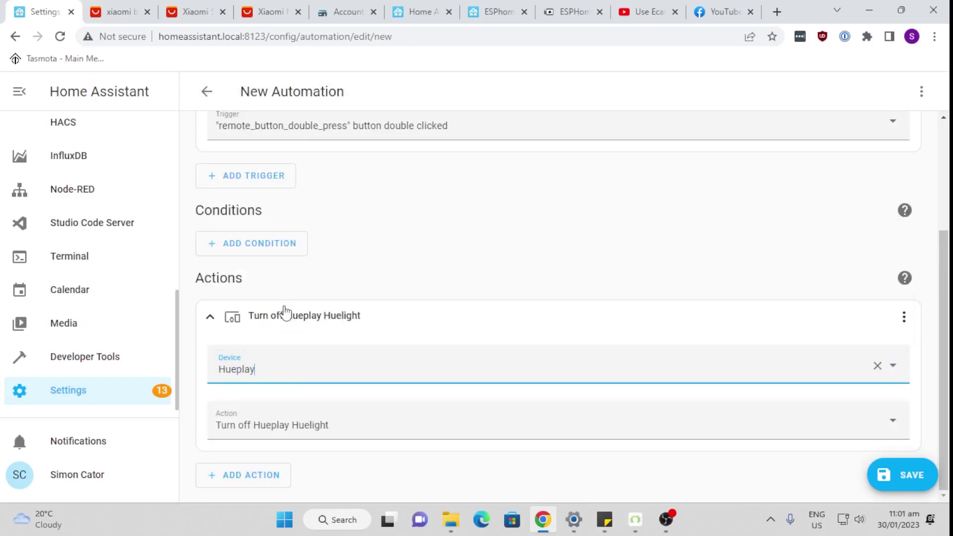
# Replace the default name with 'turn off hueplay' and save the automation
pyautogui.click(887, 475)
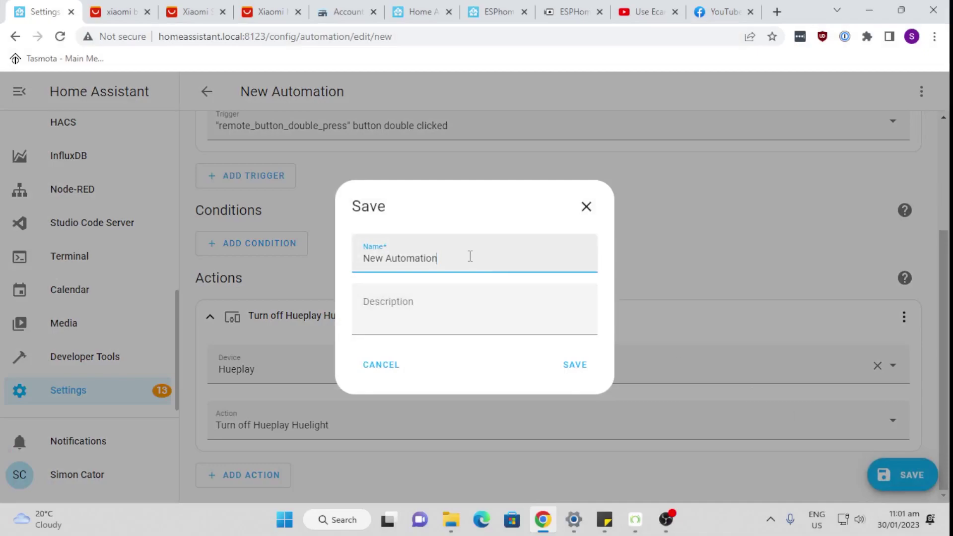
pyautogui.moveTo(470, 256); pyautogui.dragTo(135, 229)
pyautogui.write('turn o')
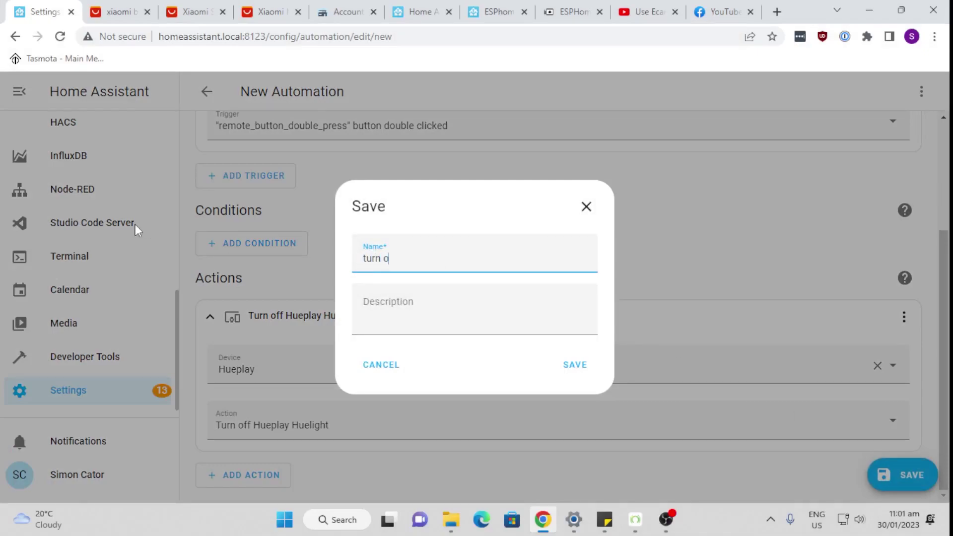
pyautogui.press('BackSpace')
pyautogui.write('oi')
pyautogui.press('BackSpace')
pyautogui.write('ff hueplay')
pyautogui.click(573, 365)
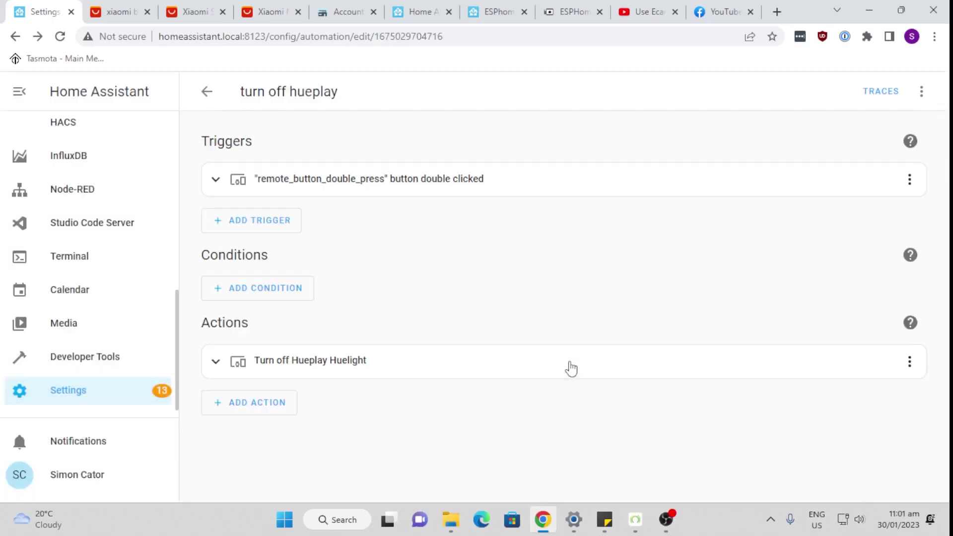